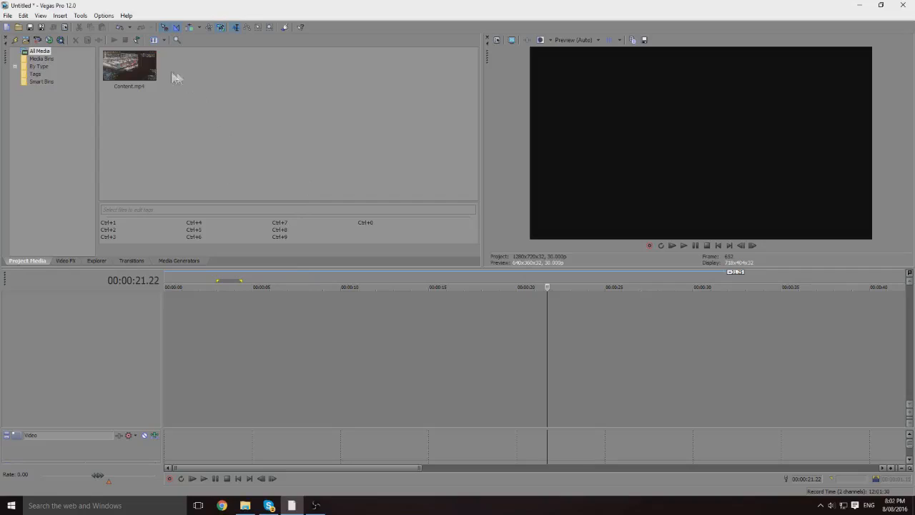
- Place Content.mp4 at the start of the timeline as a video track with its audio track
left_click_drag(143, 77, 142, 134)
left_click_drag(147, 312, 148, 313)
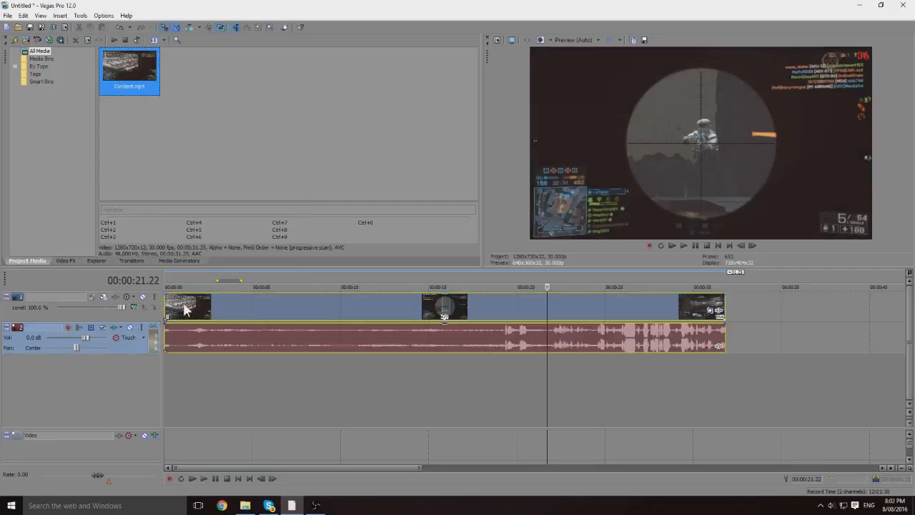
left_click(203, 301)
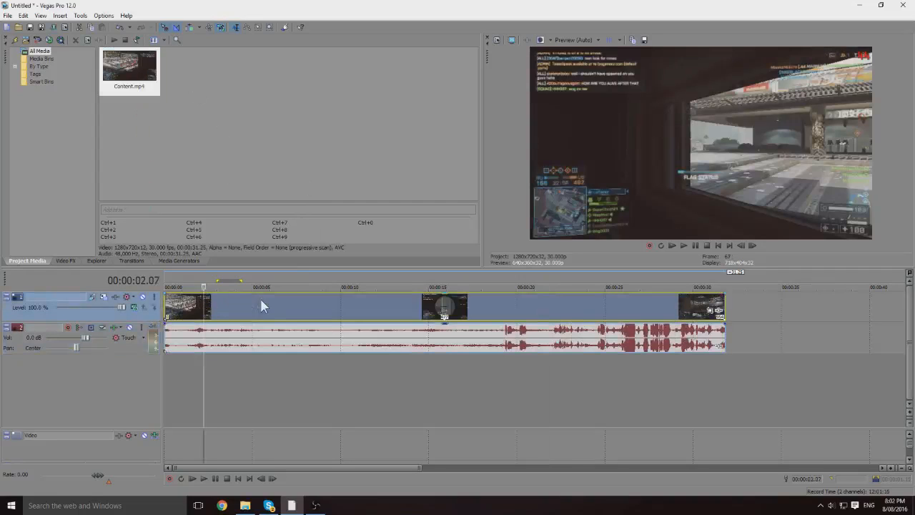
- Find the moment where the zoom should begin and add a marker named "Zoom starts here" at 00:00:07.10
key("space")
left_click(191, 320)
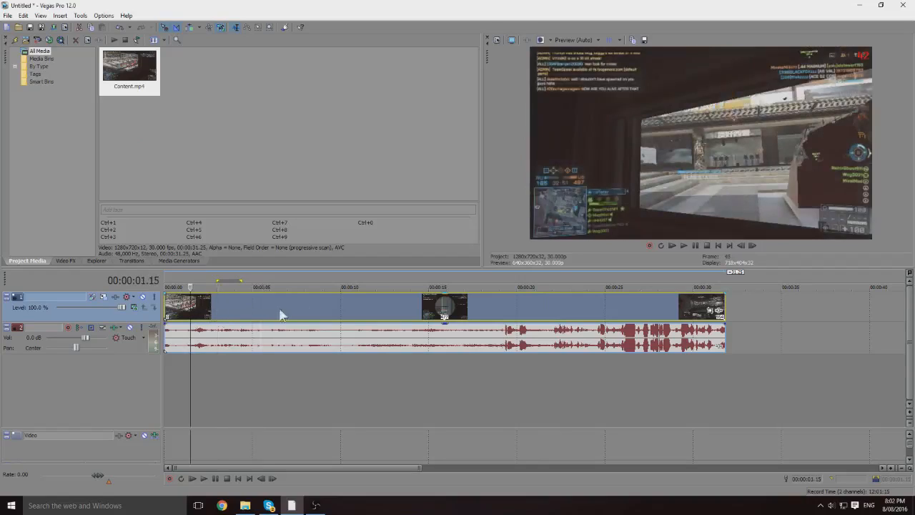
left_click(210, 315)
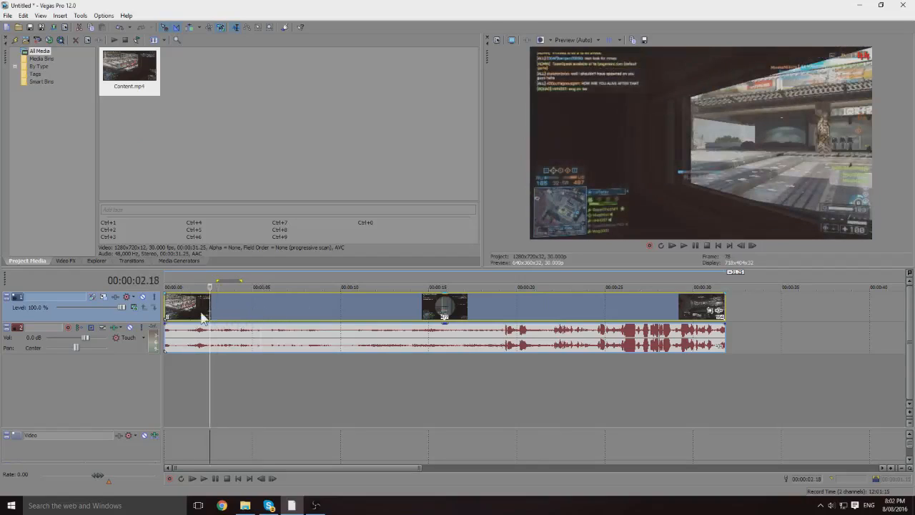
left_click(201, 314)
scroll(200, 313, "up", 3)
left_click(273, 306)
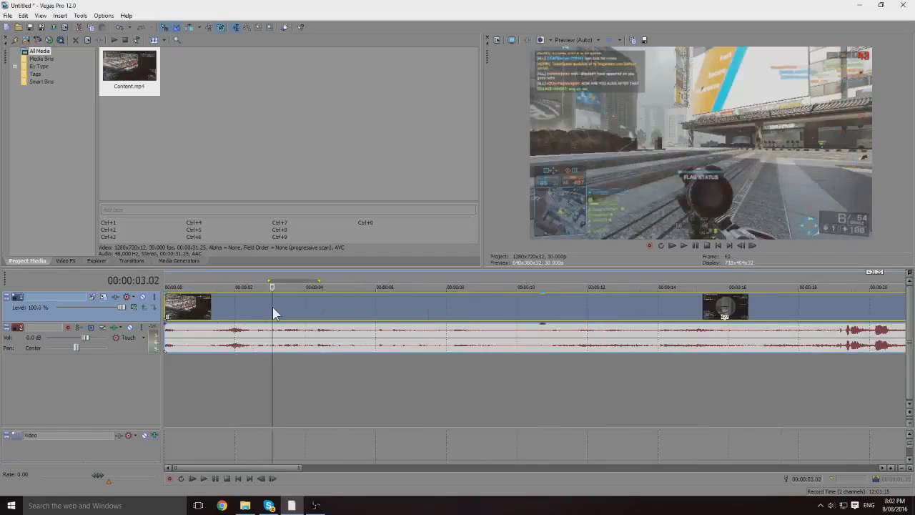
left_click(358, 306)
left_click(426, 300)
scroll(415, 306, "down", 1)
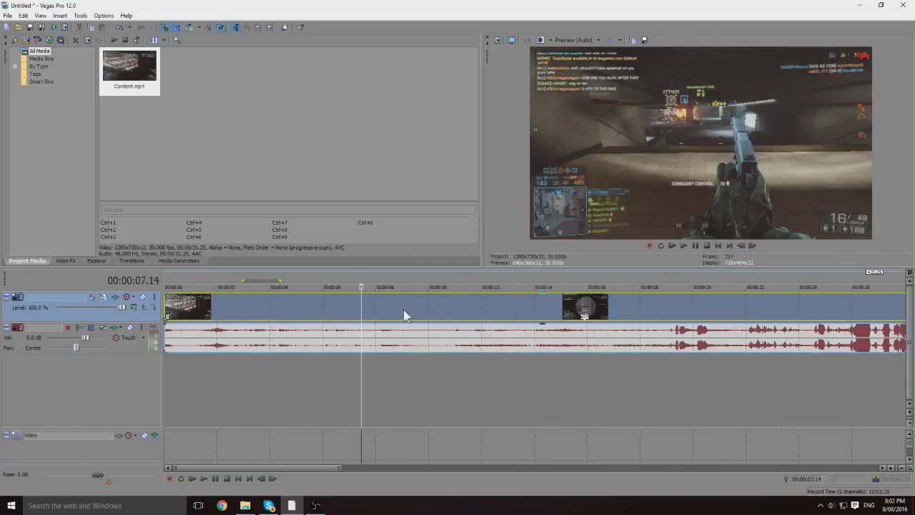
left_click(360, 320)
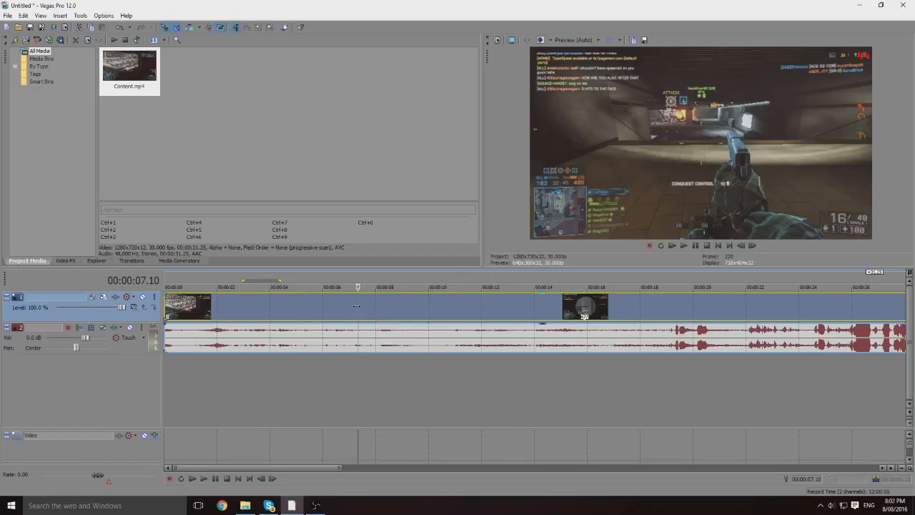
scroll(360, 306, "down", 2)
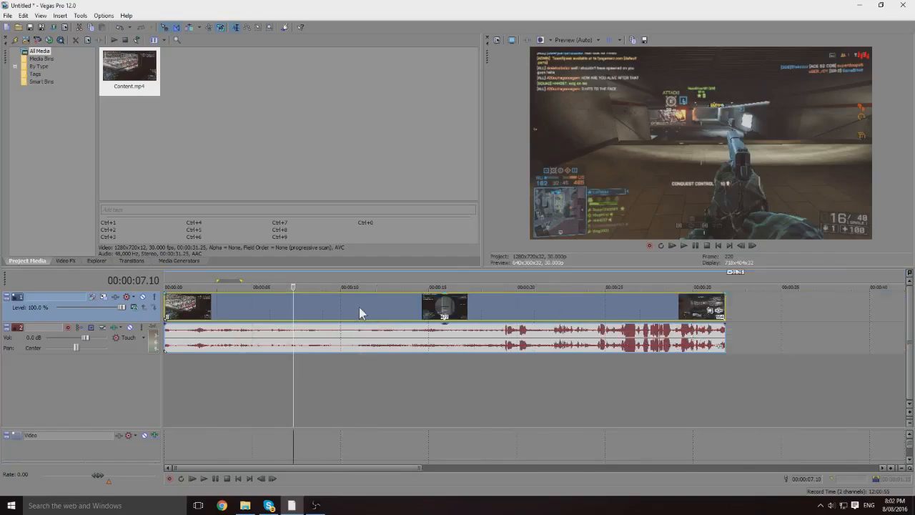
key("m")
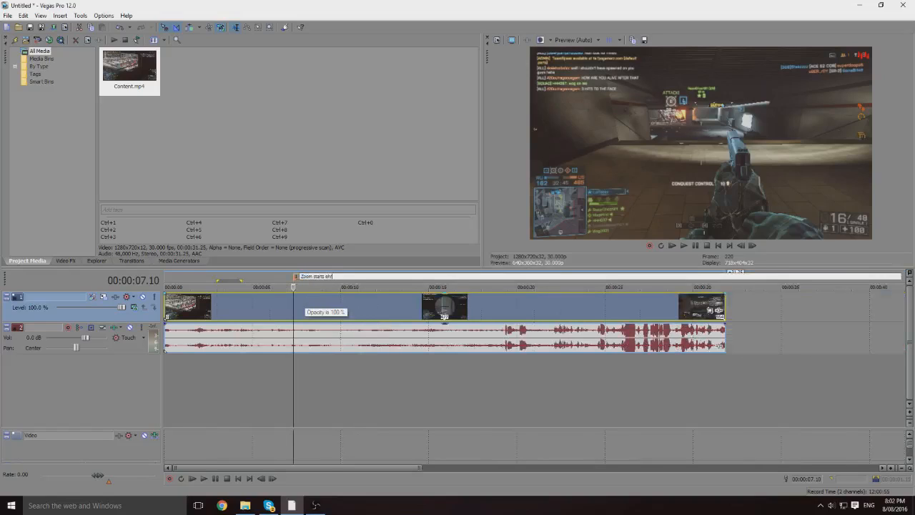
- Open Event Pan/Crop for the video clip and move its window clear of the video preview
right_click(296, 310)
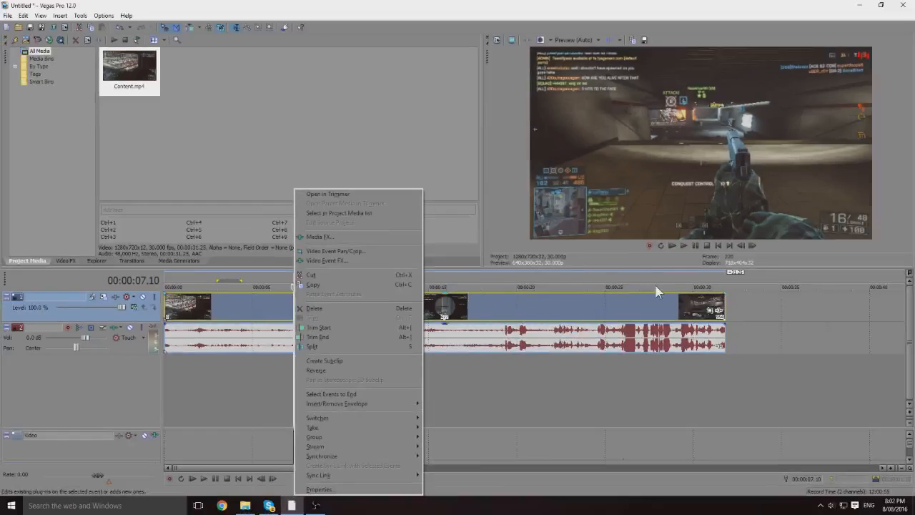
left_click(588, 307)
left_click(588, 307)
left_click(402, 311)
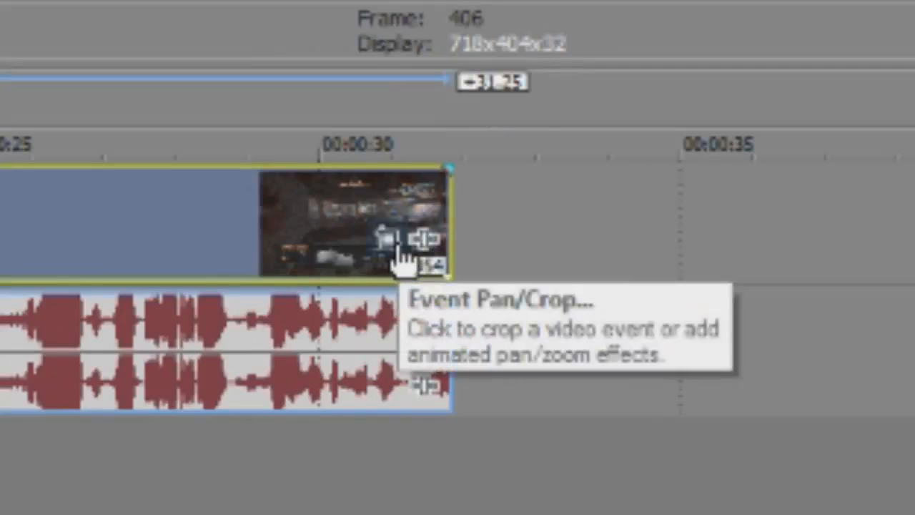
left_click(402, 248)
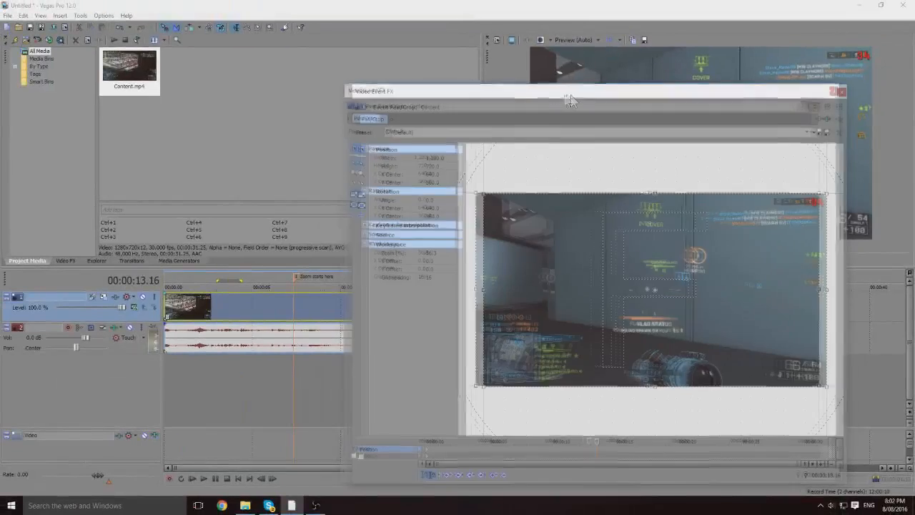
left_click_drag(570, 99, 347, 111)
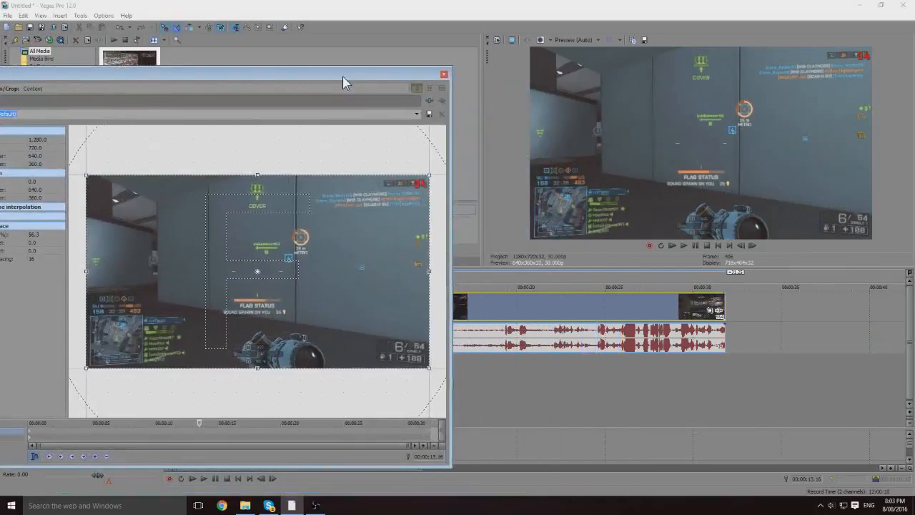
left_click_drag(343, 76, 360, 80)
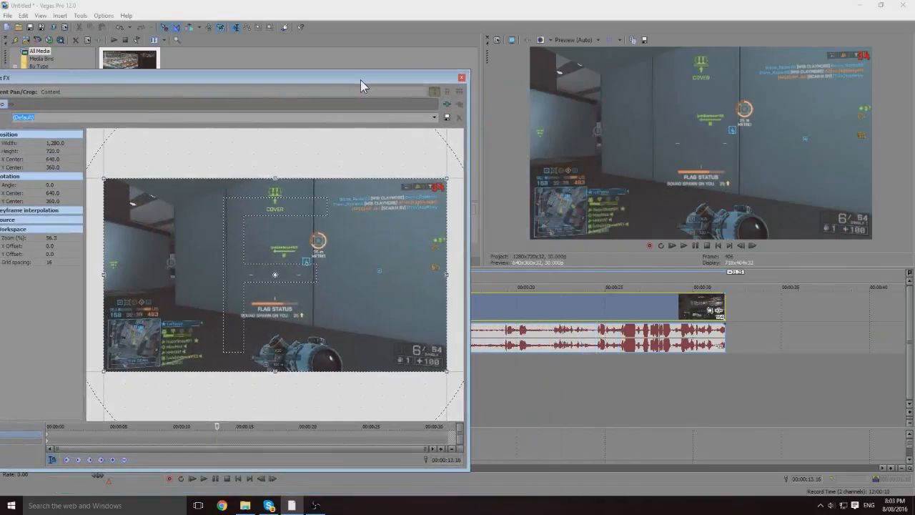
left_click_drag(104, 178, 169, 210)
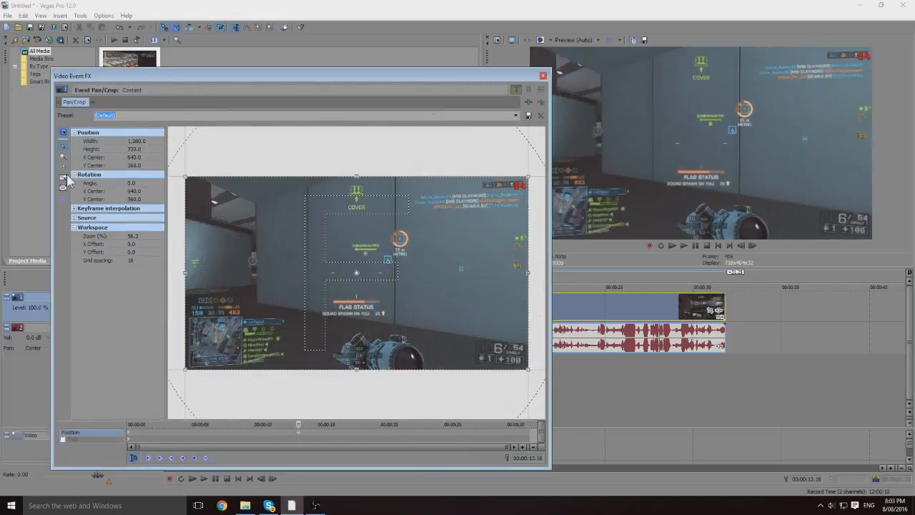
left_click_drag(185, 174, 232, 169)
key("ctrl+z")
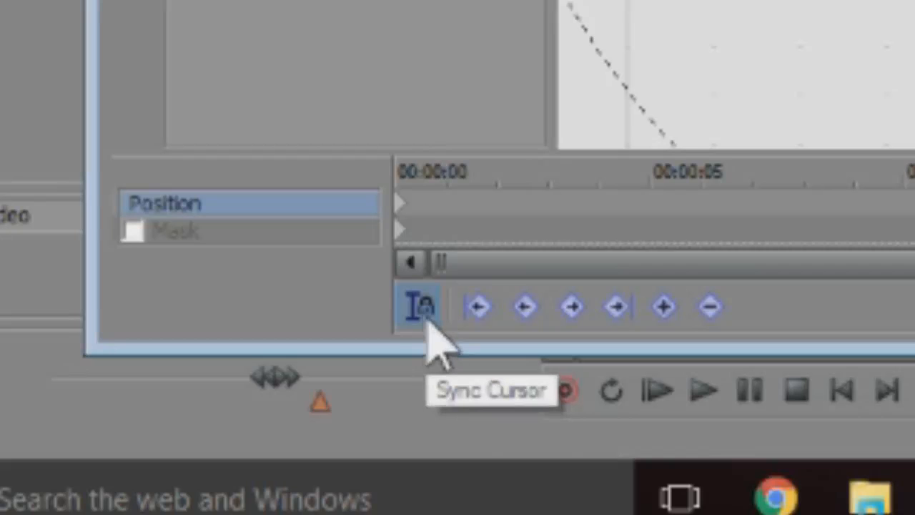
- Move the timeline cursor to the "Zoom starts here" marker with Sync Cursor disabled, and re-enable the sync
left_click(426, 311)
left_click_drag(457, 1, 914, 1)
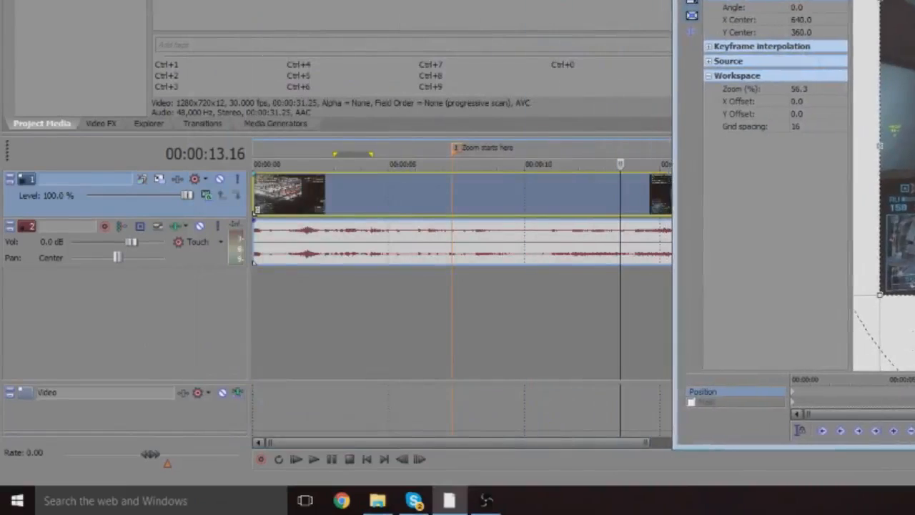
left_click_drag(555, 157, 453, 156)
left_click_drag(758, 1, 376, 2)
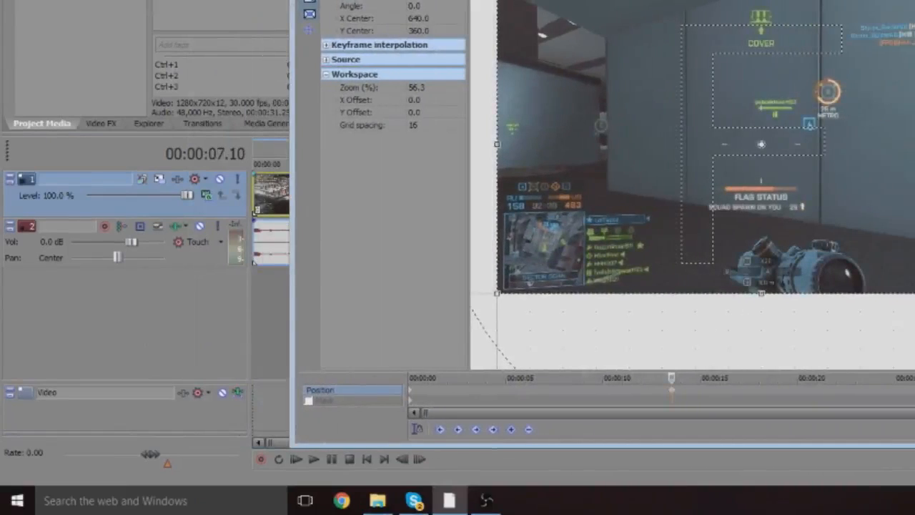
left_click(415, 429)
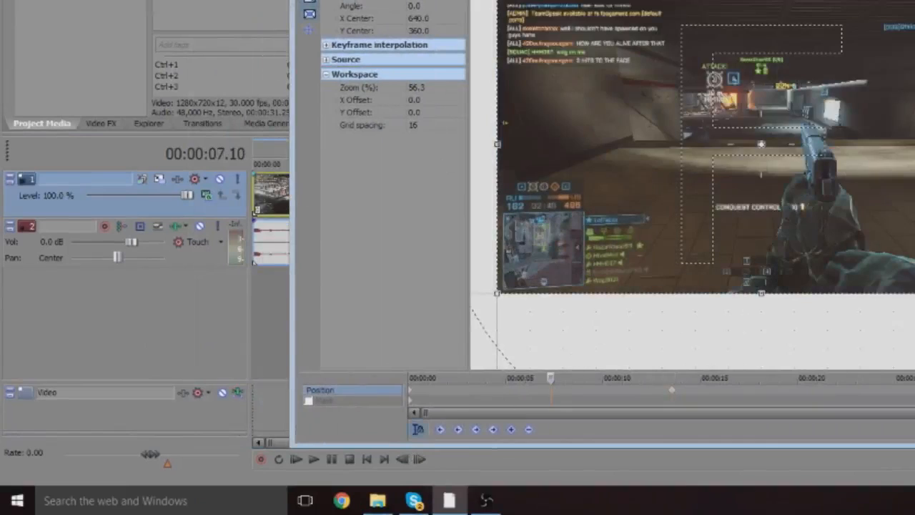
- Check how the main timeline cursor and the pan/crop cursor follow each other at several points of the clip
left_click_drag(586, 2, 895, 3)
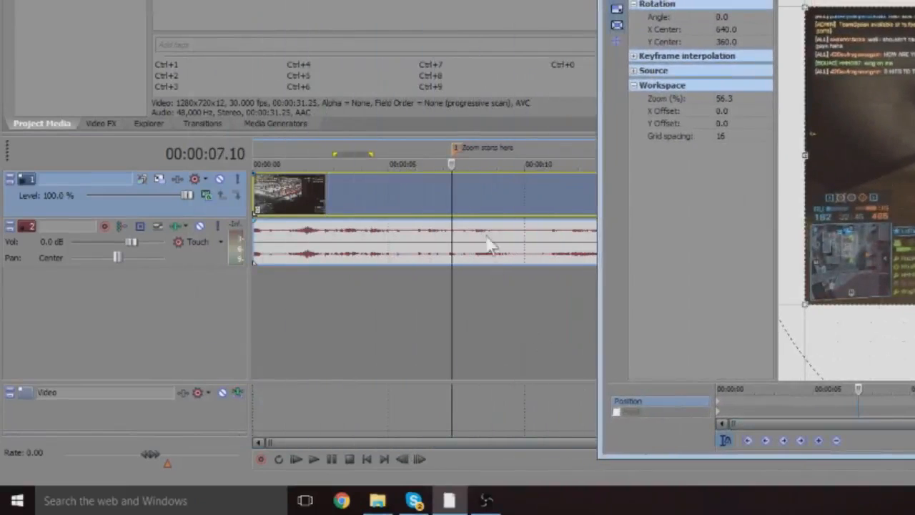
left_click(509, 225)
left_click(360, 208)
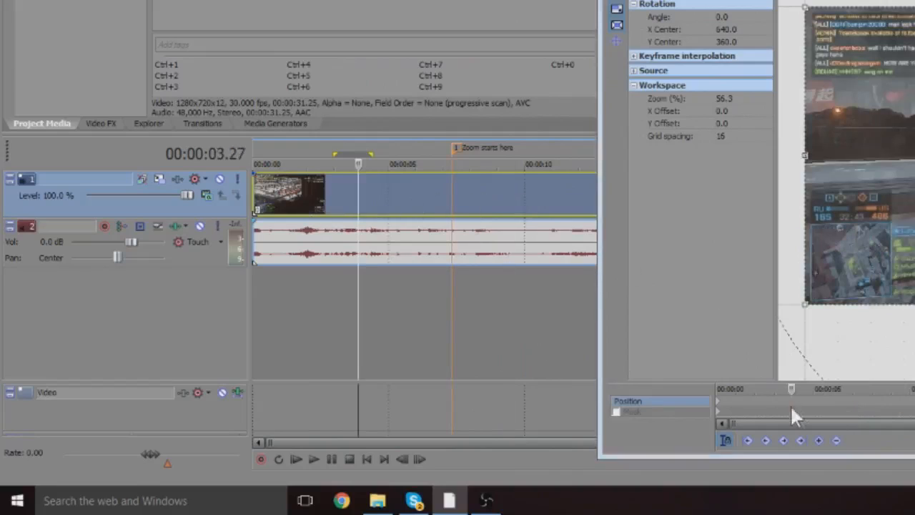
left_click(540, 211)
left_click(370, 218)
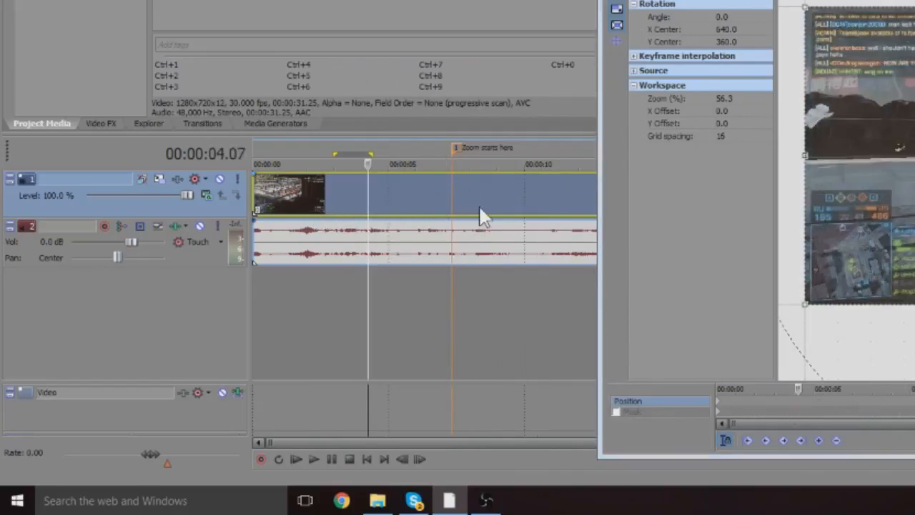
left_click(481, 214)
left_click(553, 206)
left_click(913, 410)
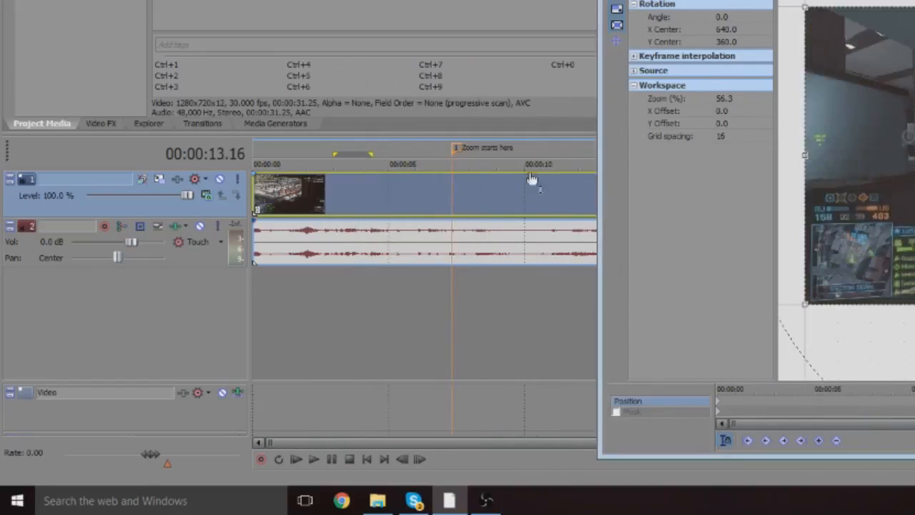
- Create a Position keyframe at the "Zoom starts here" marker, 00:00:07.10
left_click(451, 190)
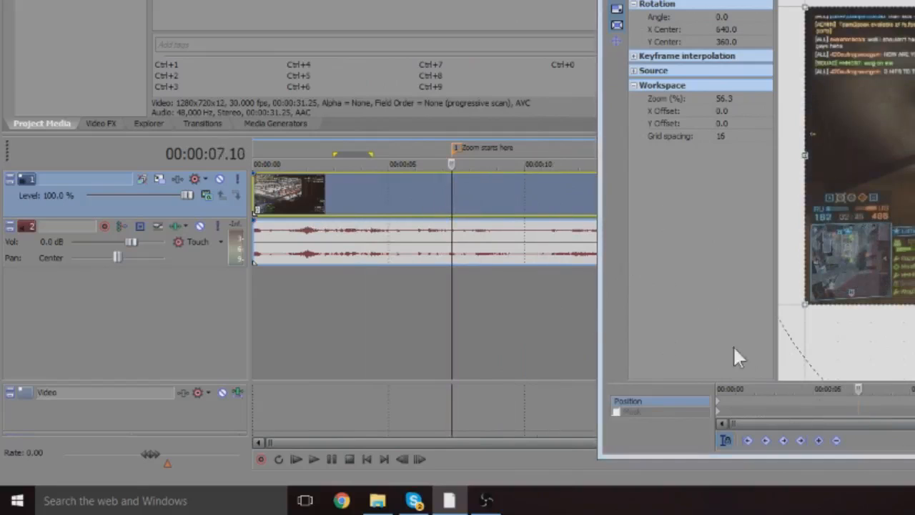
left_click_drag(639, 85, 336, 75)
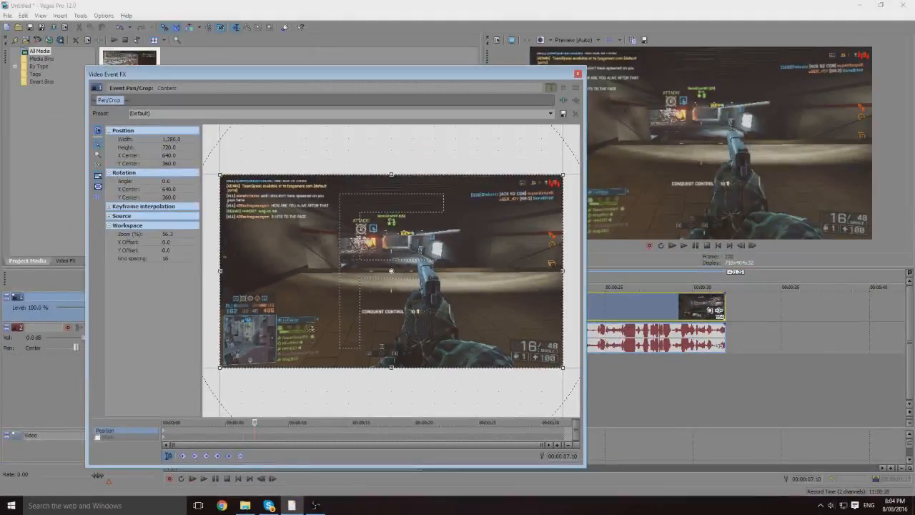
left_click(229, 456)
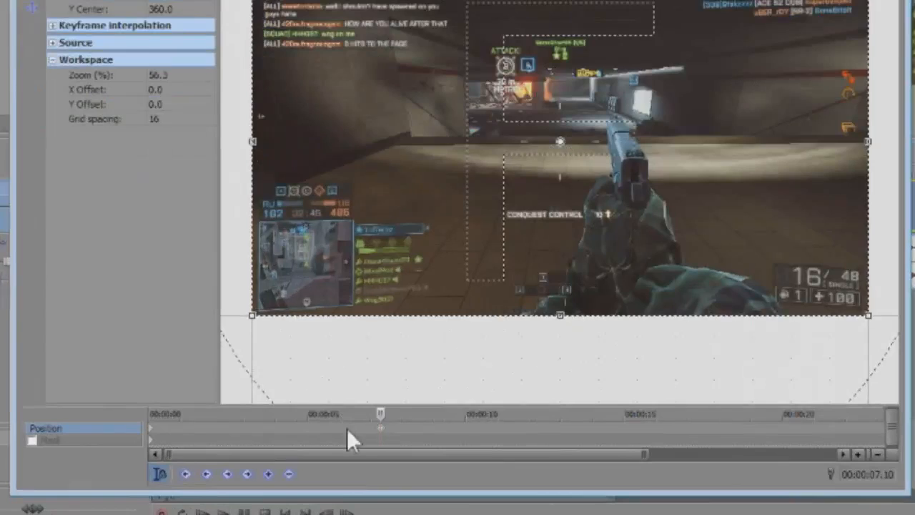
- Add a second marker named "Zoom in here" at 00:00:07.28, shortly after the first marker
left_click_drag(250, 0, 880, 9)
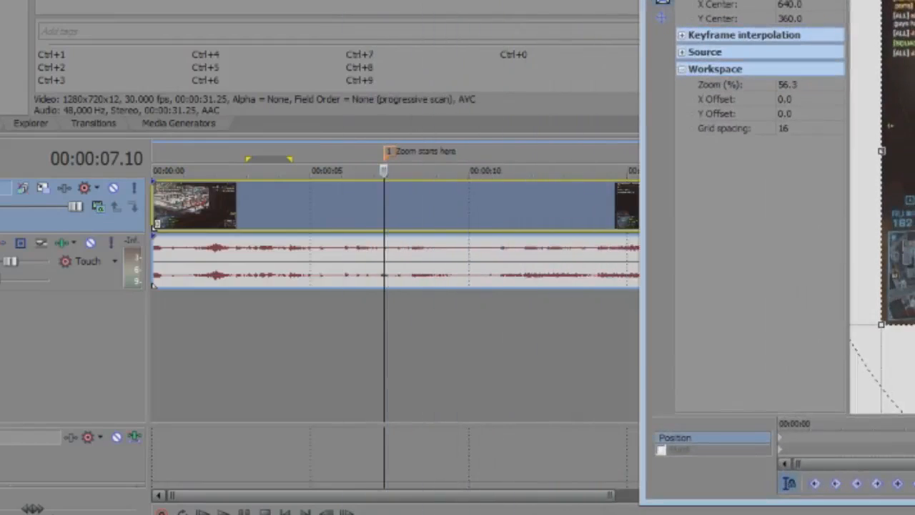
left_click(420, 199)
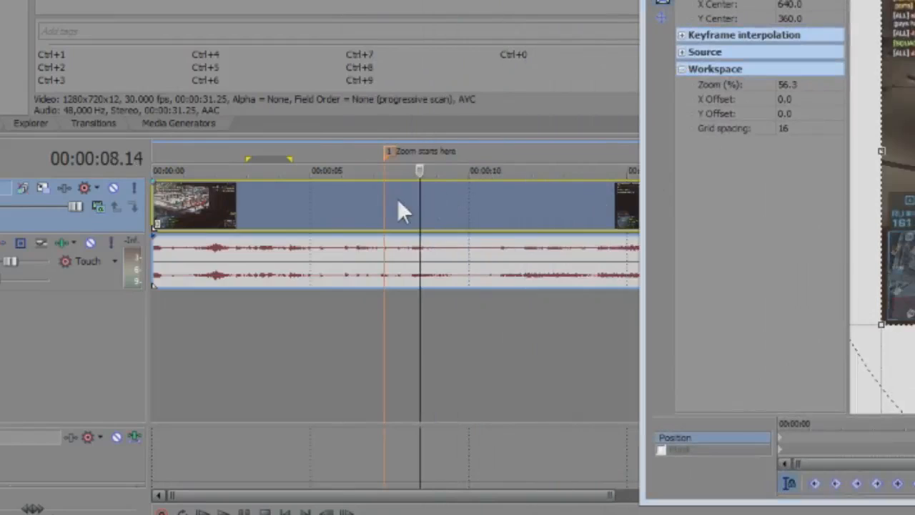
left_click(398, 199)
left_click(403, 199)
key("m")
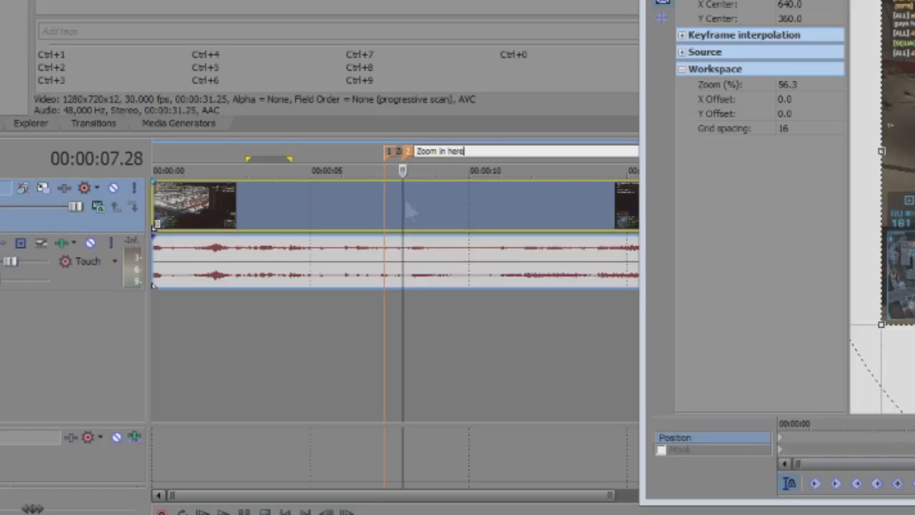
key("Return")
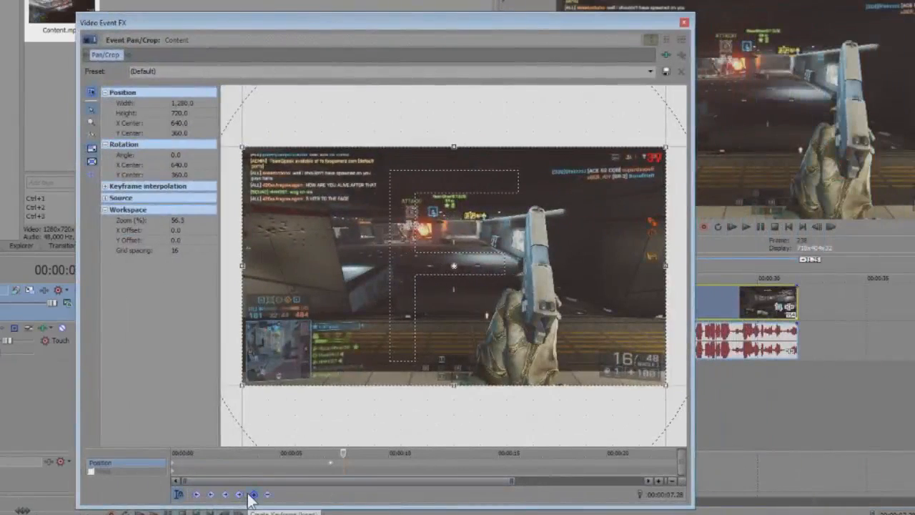
- At 00:00:07.28, shrink the crop frame to about 416 × 234 centred on the picture, and tighten it a little further
left_click_drag(240, 146, 356, 212)
left_click_drag(413, 267, 387, 244)
right_click(490, 236)
left_click(500, 258)
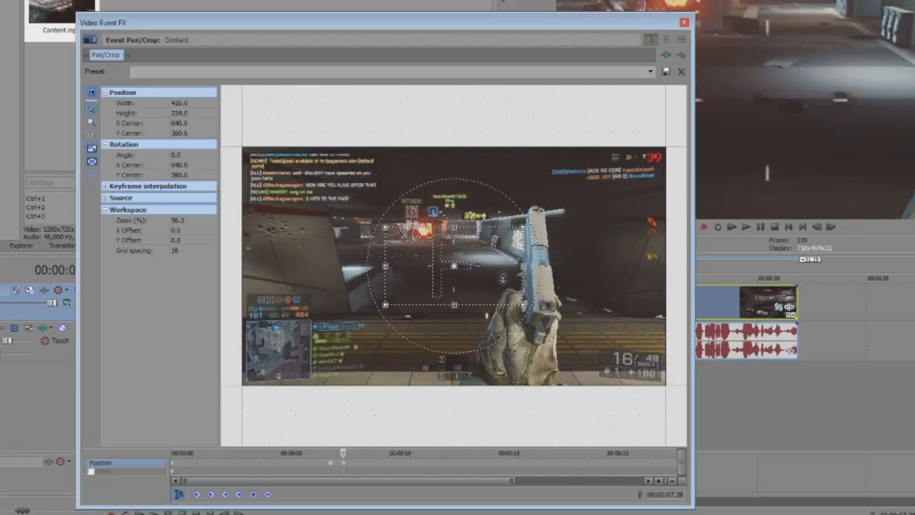
left_click_drag(525, 306, 494, 303)
- Examine the Position keyframes and how the crop frame changes between the zoom's start and end
left_click(330, 468)
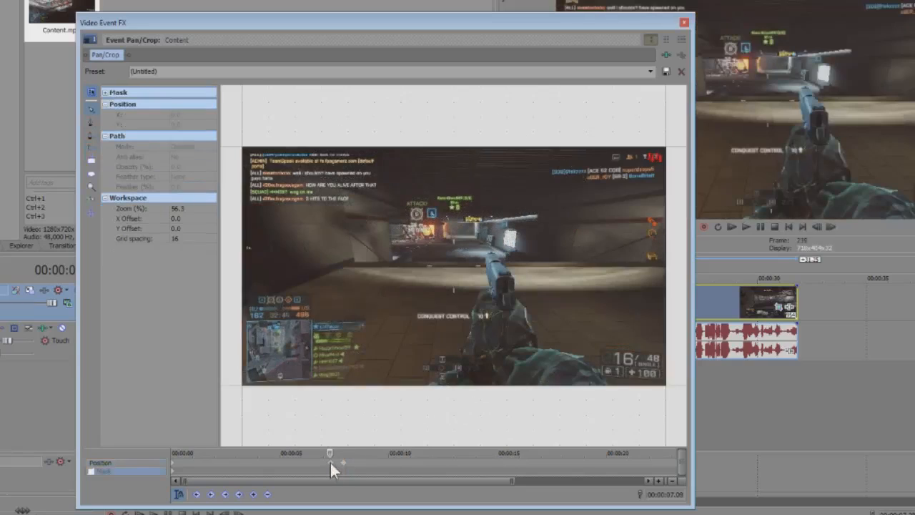
scroll(331, 465, "up", 5)
left_click(423, 465)
key("Home")
scroll(312, 470, "down", 5)
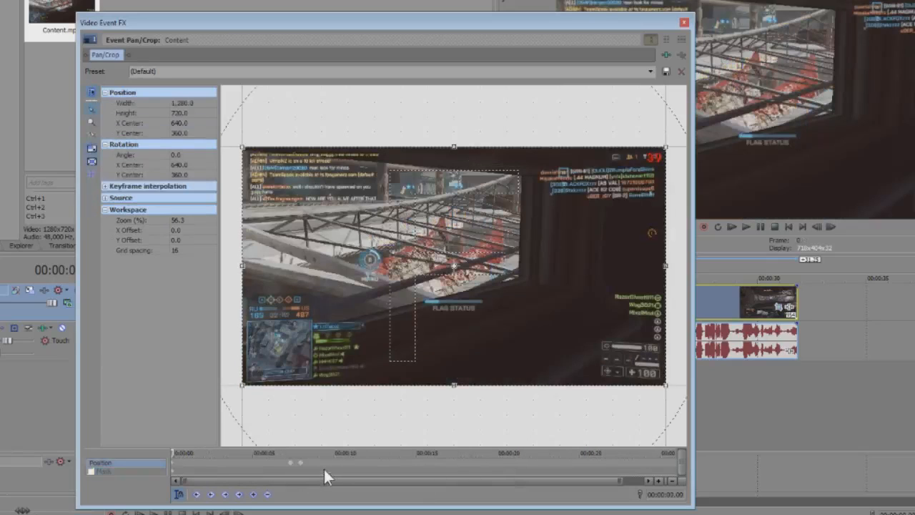
left_click(292, 467)
scroll(299, 465, "up", 3)
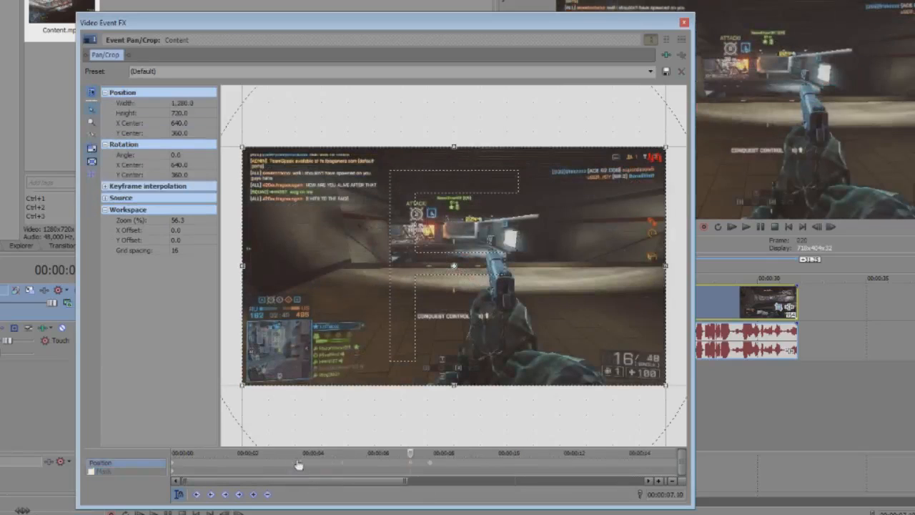
left_click(418, 464)
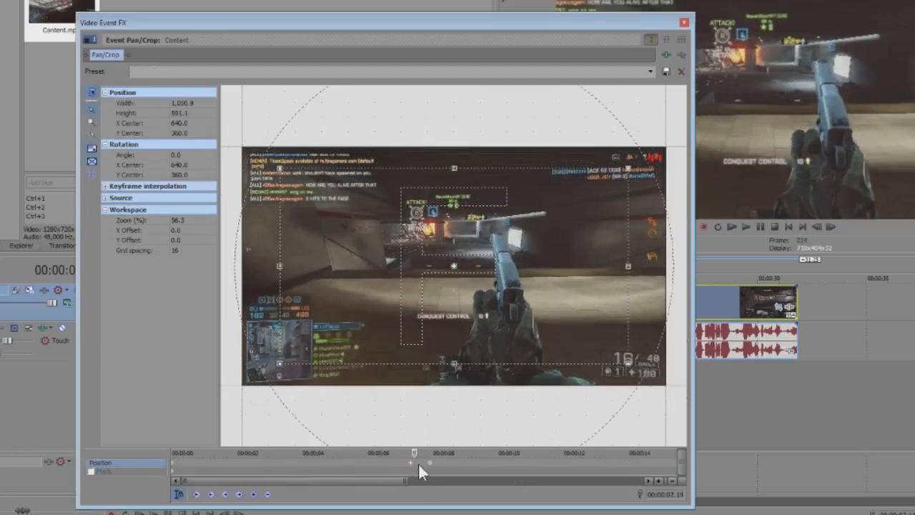
- Create a Position keyframe at 00:00:09.00 and compare its crop frame with the one at 00:00:07.28
left_click(427, 463)
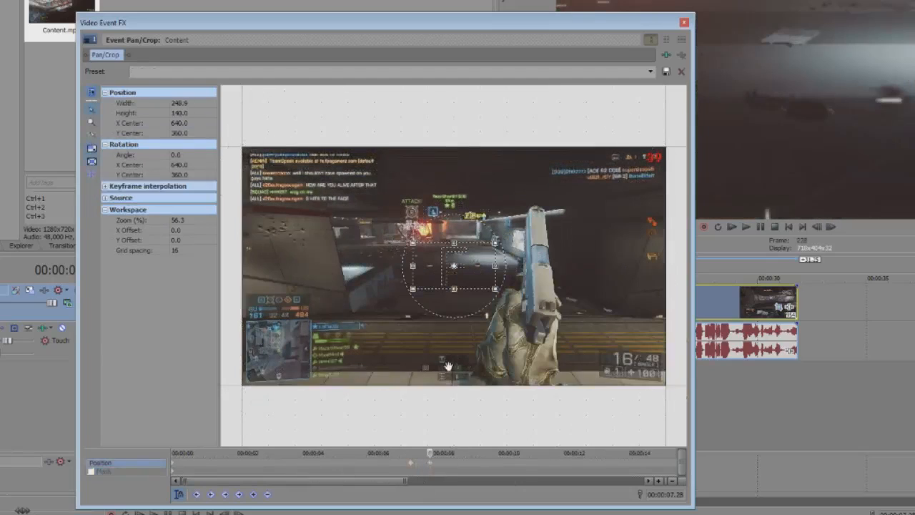
left_click(465, 463)
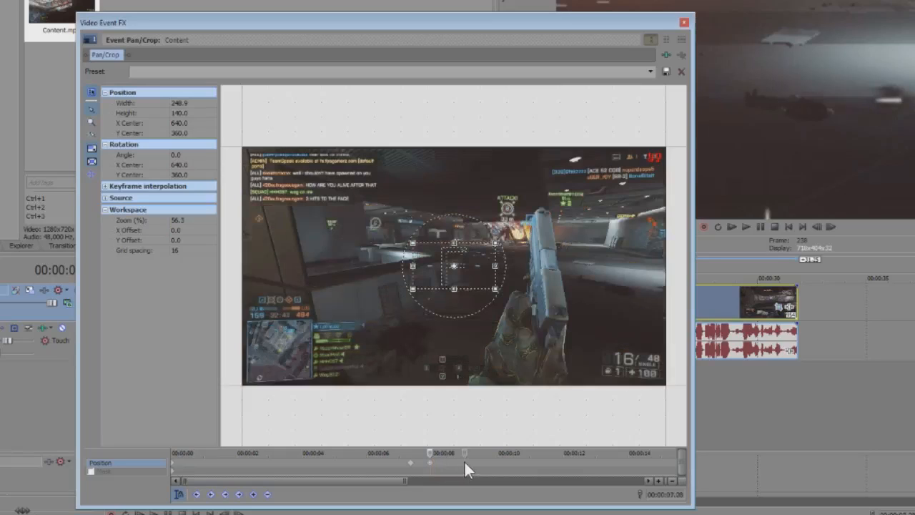
left_click(254, 495)
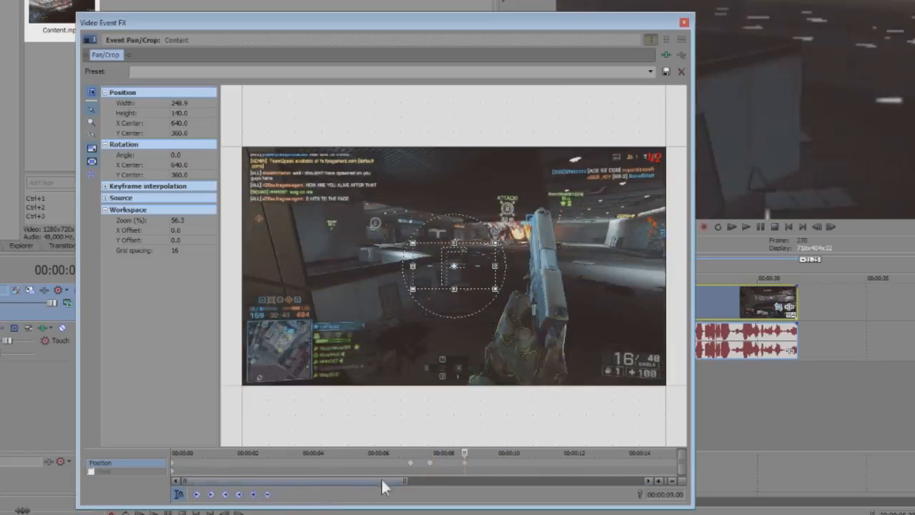
left_click(431, 464)
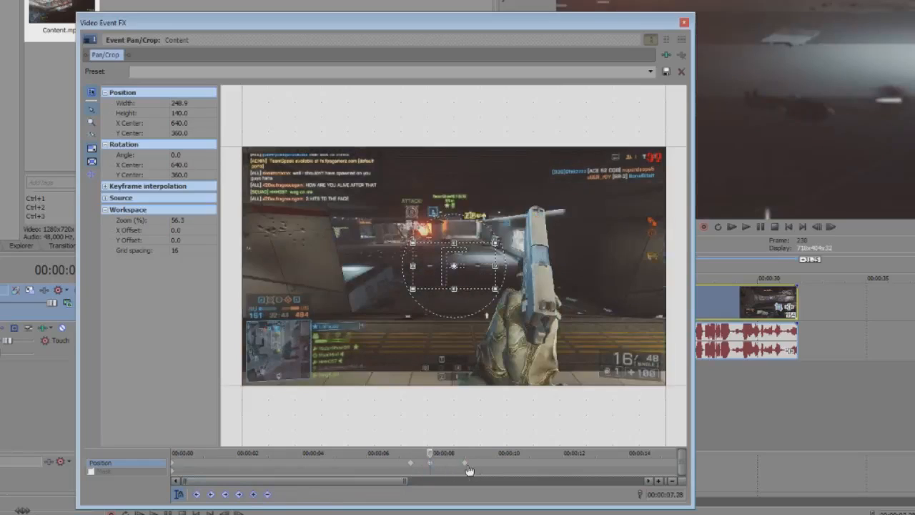
left_click(465, 464)
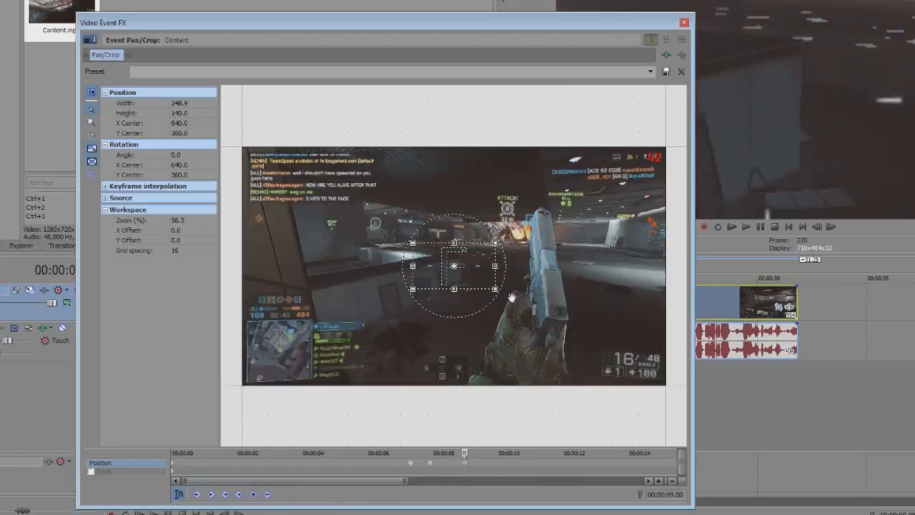
- Enlarge the crop frame at the 00:00:09.00 keyframe to the full 1280 × 720 picture and close the Pan/Crop window
right_click(479, 273)
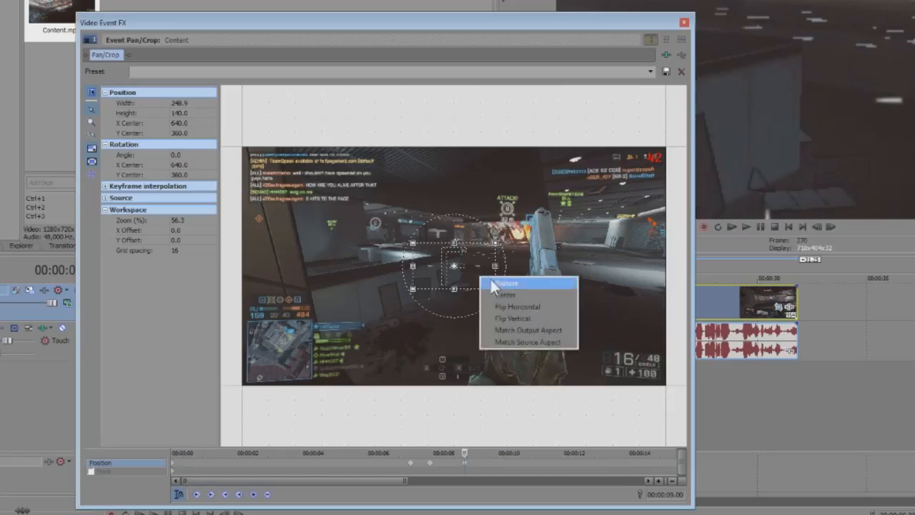
left_click(496, 244)
left_click_drag(496, 245, 706, 151)
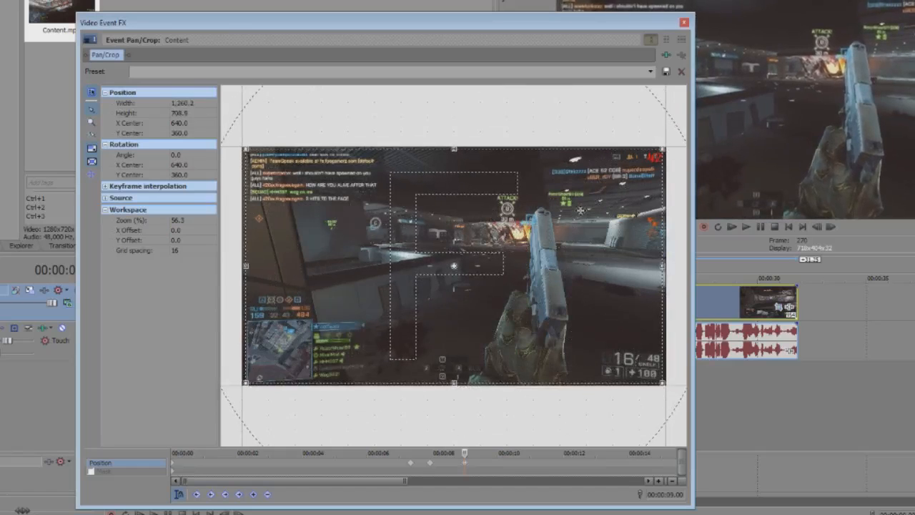
left_click(684, 22)
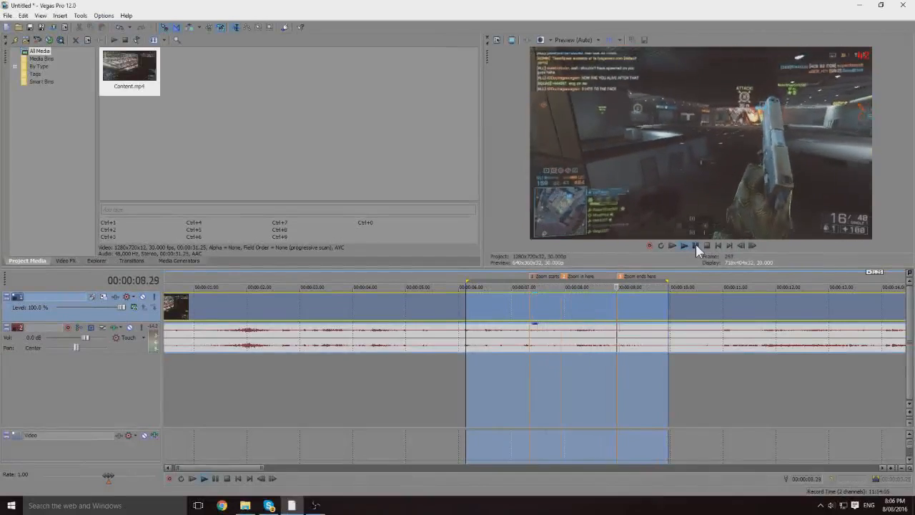
- Stop playback, reopen Event Pan/Crop for the clip and delete the Position keyframe at 00:00:09.00
left_click(696, 245)
left_click(529, 298)
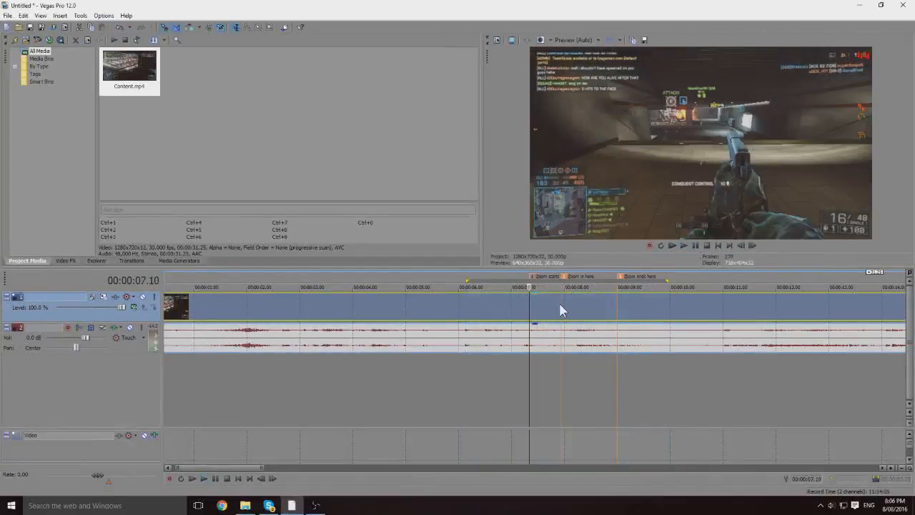
right_click(560, 308)
left_click(588, 249)
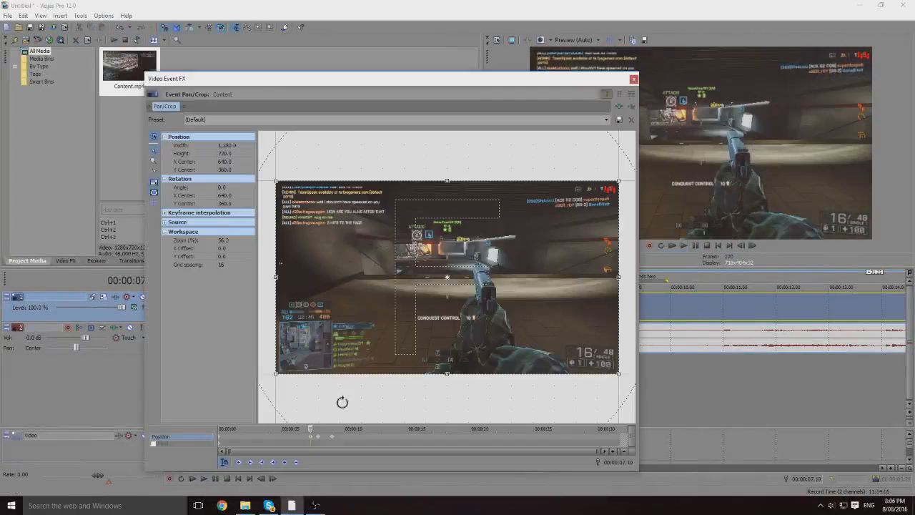
left_click(332, 438)
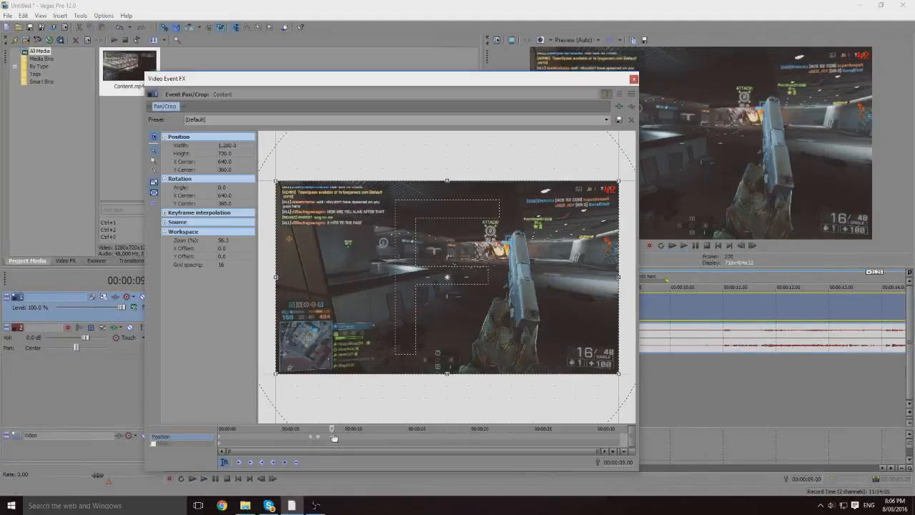
key("Delete")
- Check the crop frame at the 00:00:07.28 keyframe and at 00:00:10.13, and close the Pan/Crop window
left_click(318, 437)
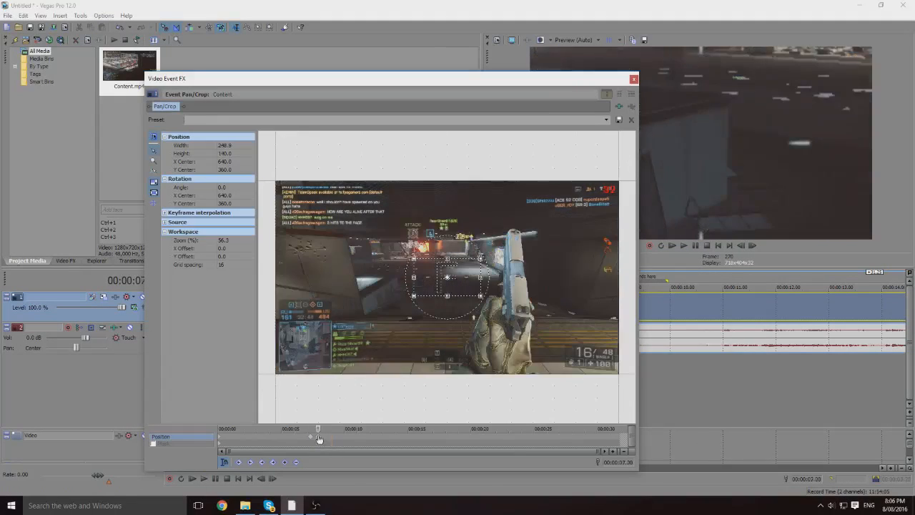
left_click(347, 437)
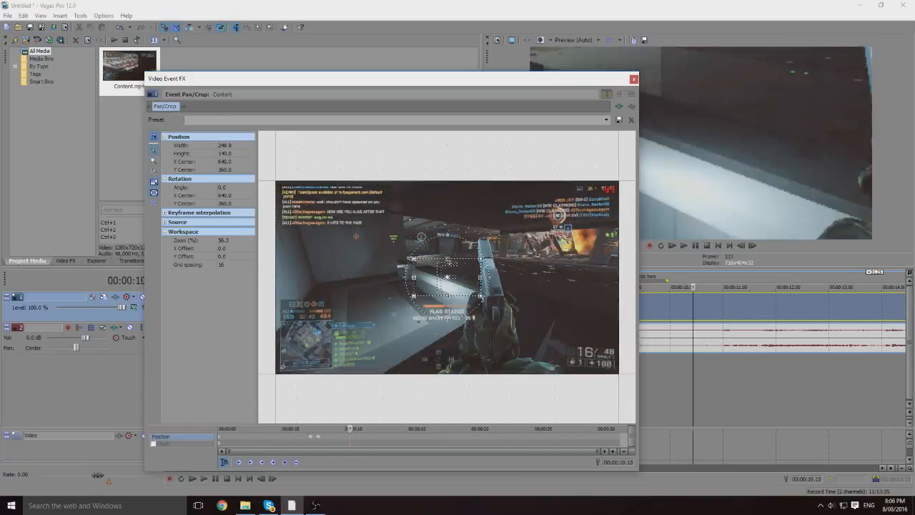
left_click(633, 79)
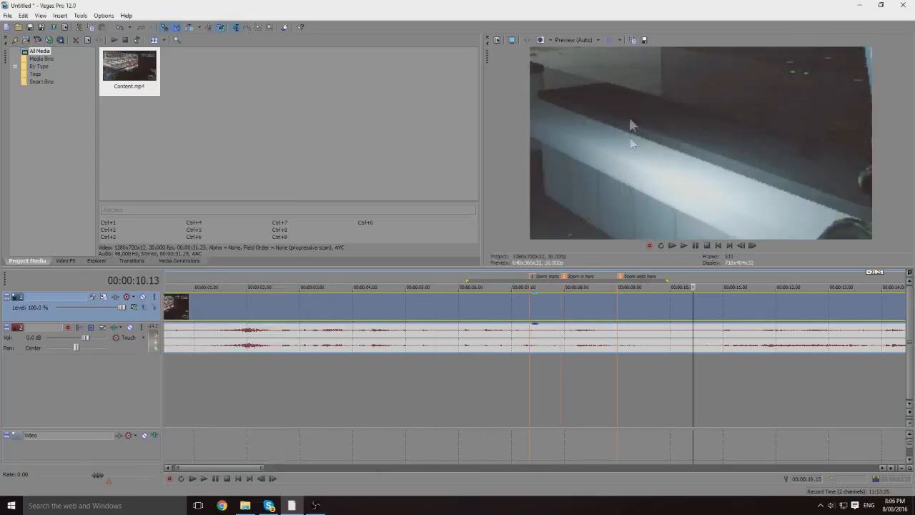